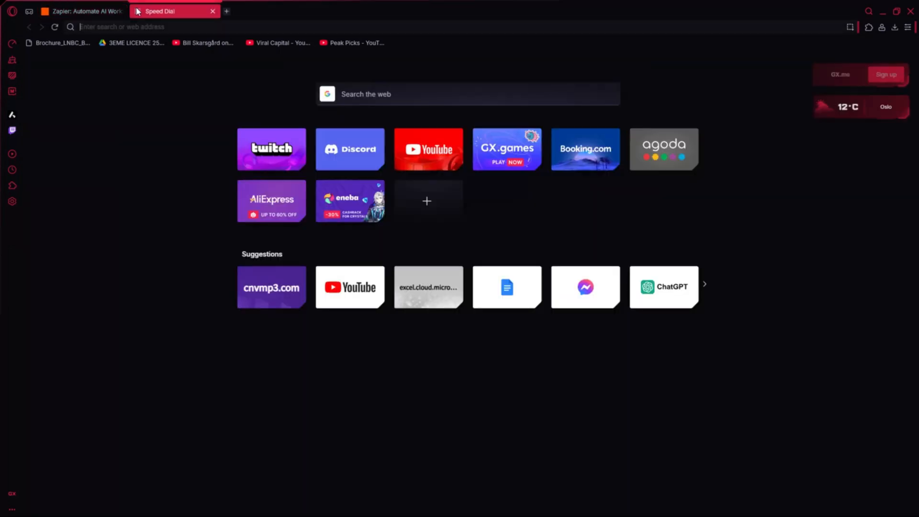
- Search the web for "zapier" and go to the Zapier home page
{"action": "type", "text": "zapier"}
{"action": "key", "text": "Return"}
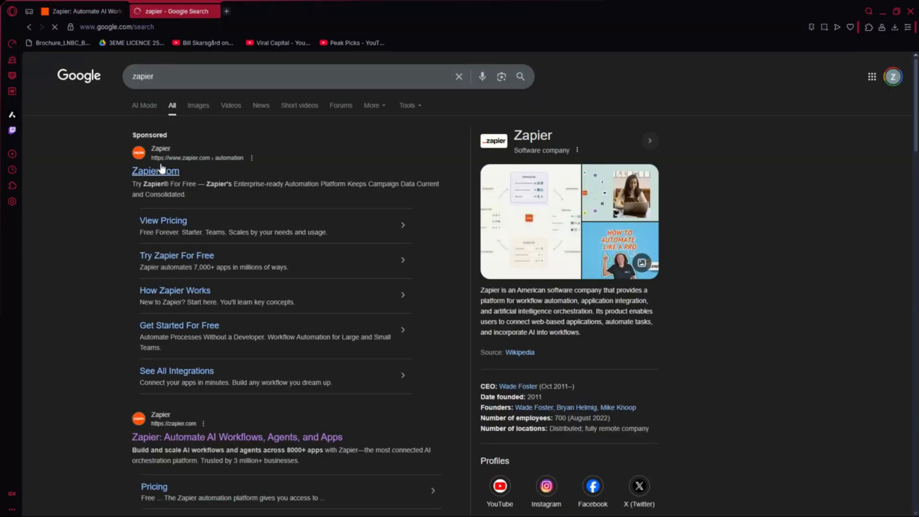
{"action": "left_click", "coordinate": [113, 4]}
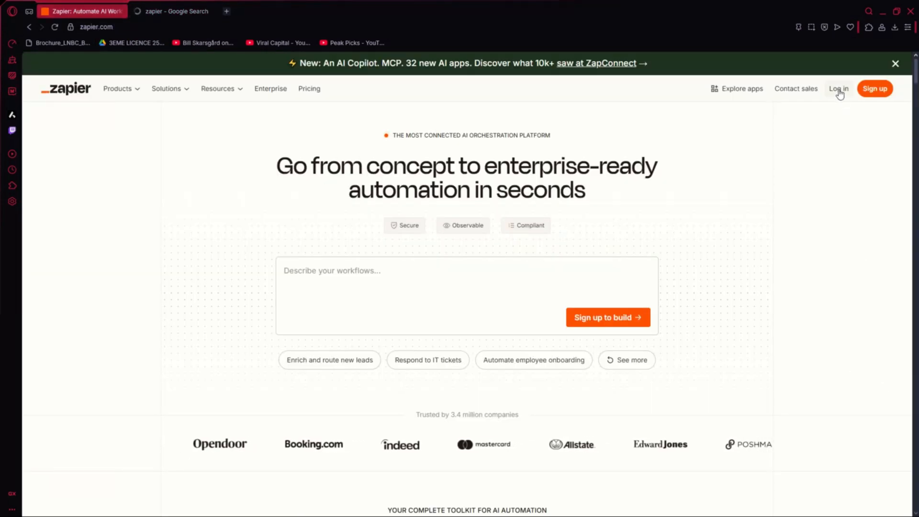
- Dismiss the announcement banner and sign up for Zapier with a Google account
{"action": "left_click", "coordinate": [895, 65]}
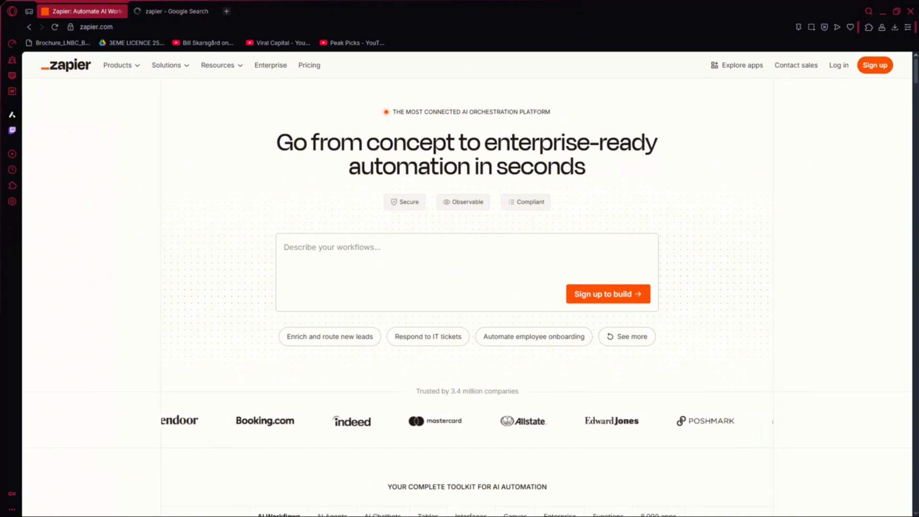
{"action": "left_click", "coordinate": [876, 65]}
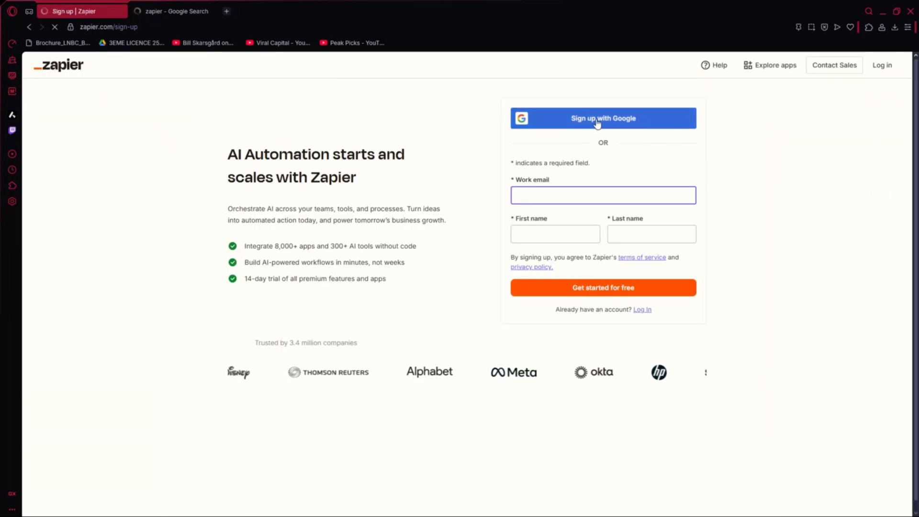
{"action": "left_click", "coordinate": [598, 121]}
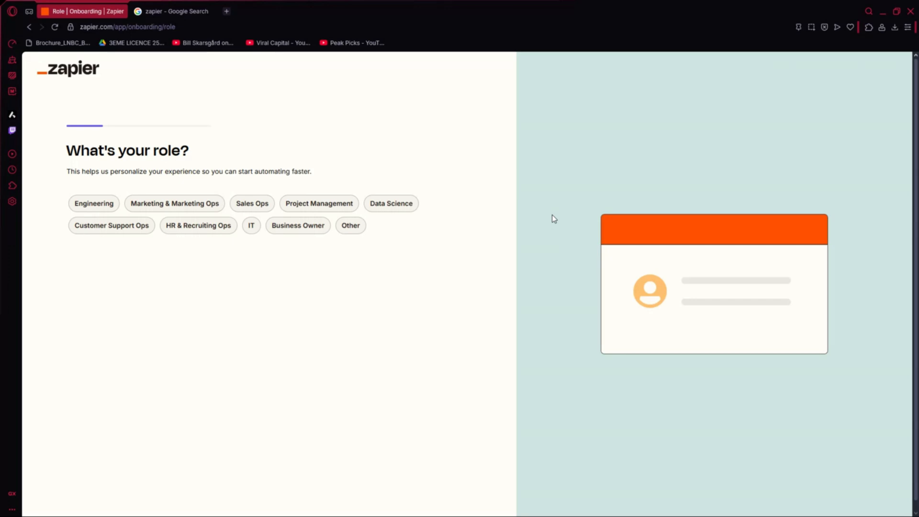
- Set the onboarding role to Other with "content creator" and choose a company size of 1-49
{"action": "left_click", "coordinate": [353, 228]}
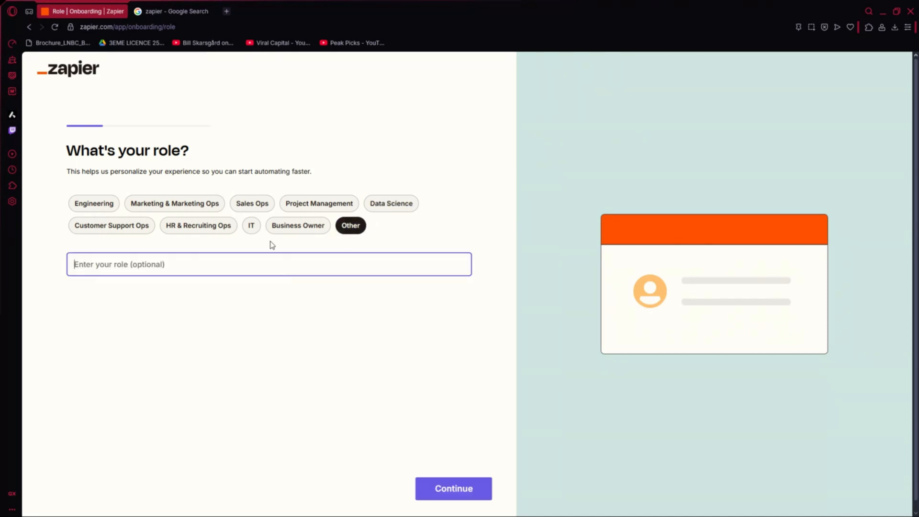
{"action": "type", "text": "co"}
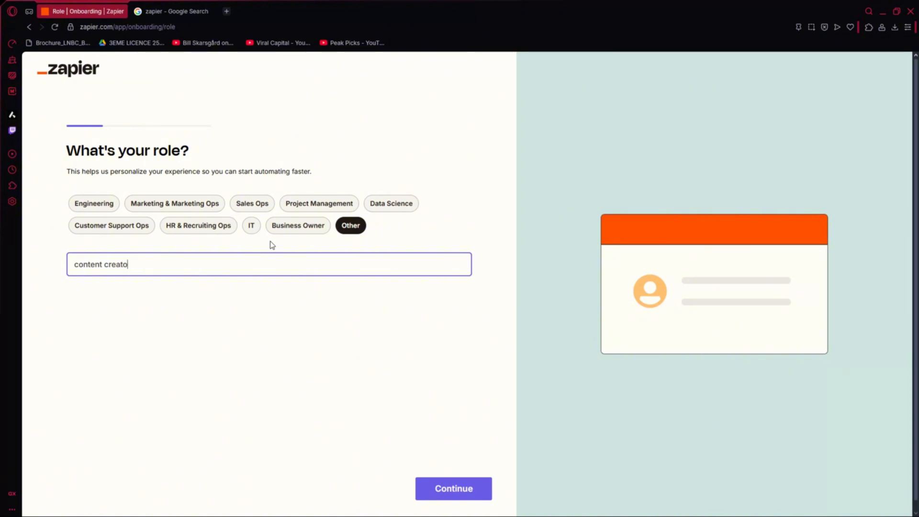
{"action": "type", "text": "ntent creato"}
{"action": "key", "text": "Return"}
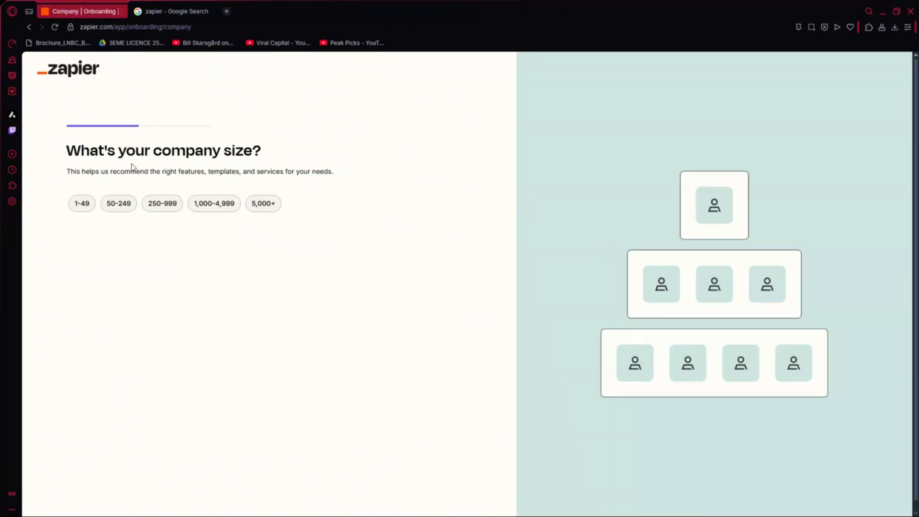
{"action": "left_click", "coordinate": [82, 205]}
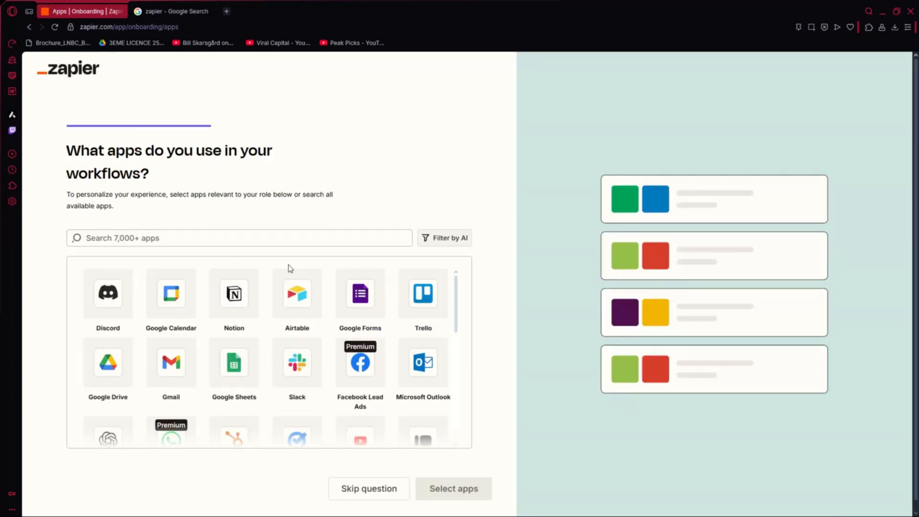
- Select Gmail, YouTube, monday.com, Facebook Pages and Telegram as the workflow apps and continue past the question
{"action": "left_click", "coordinate": [307, 239]}
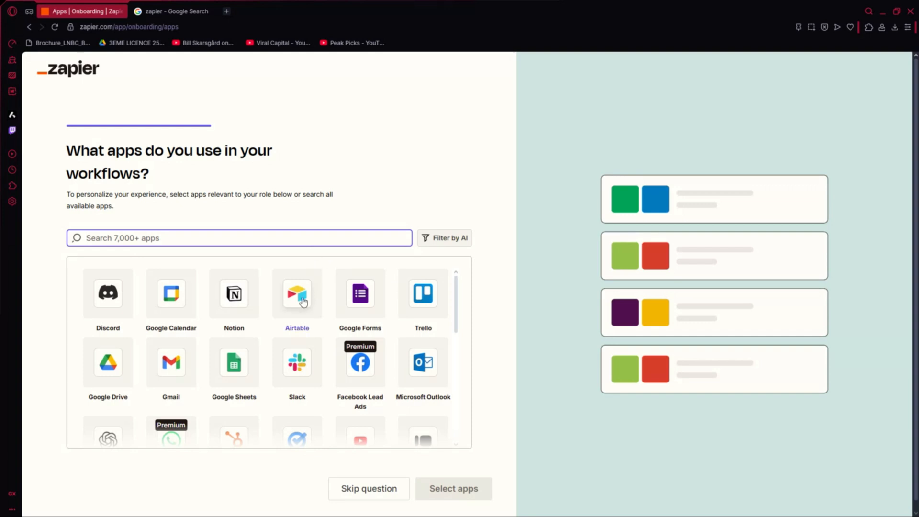
{"action": "left_click", "coordinate": [171, 363]}
{"action": "scroll", "coordinate": [241, 336], "scroll_direction": "down", "scroll_amount": 2}
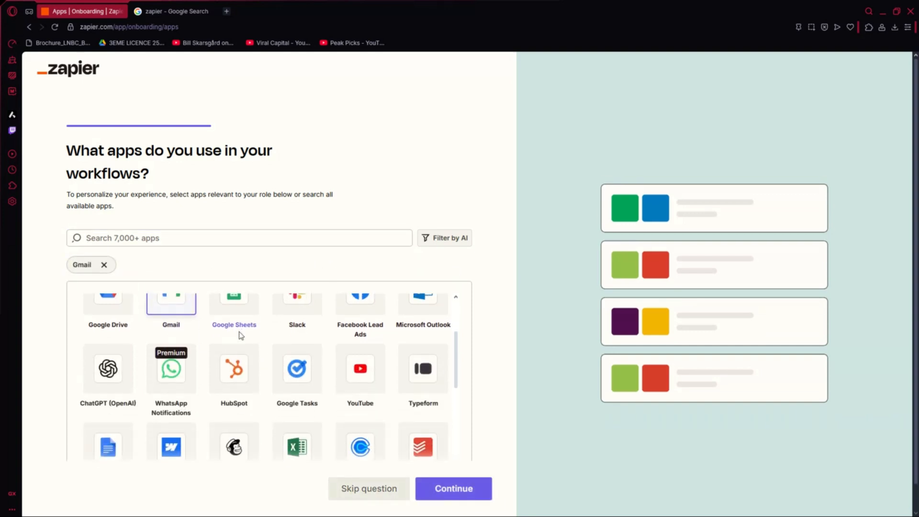
{"action": "scroll", "coordinate": [241, 335], "scroll_direction": "down", "scroll_amount": 1}
{"action": "left_click", "coordinate": [360, 323]}
{"action": "scroll", "coordinate": [246, 402], "scroll_direction": "down", "scroll_amount": 3}
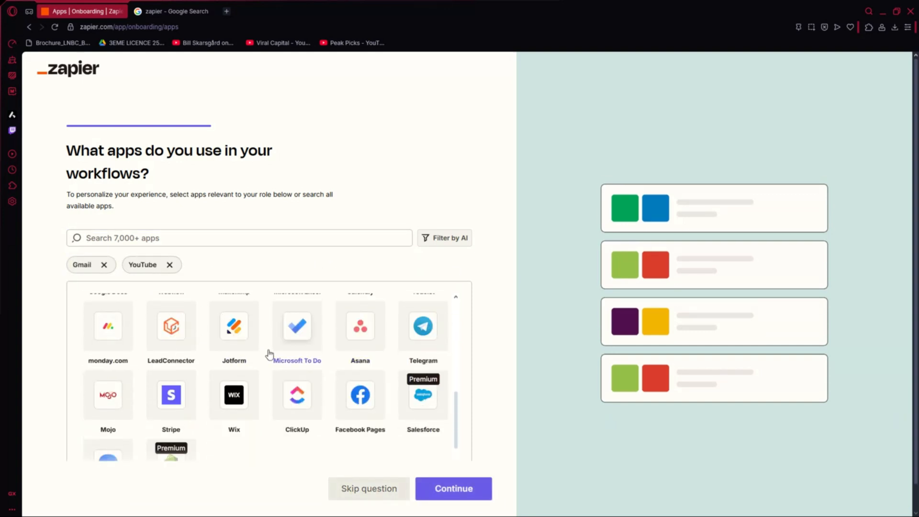
{"action": "left_click", "coordinate": [108, 342]}
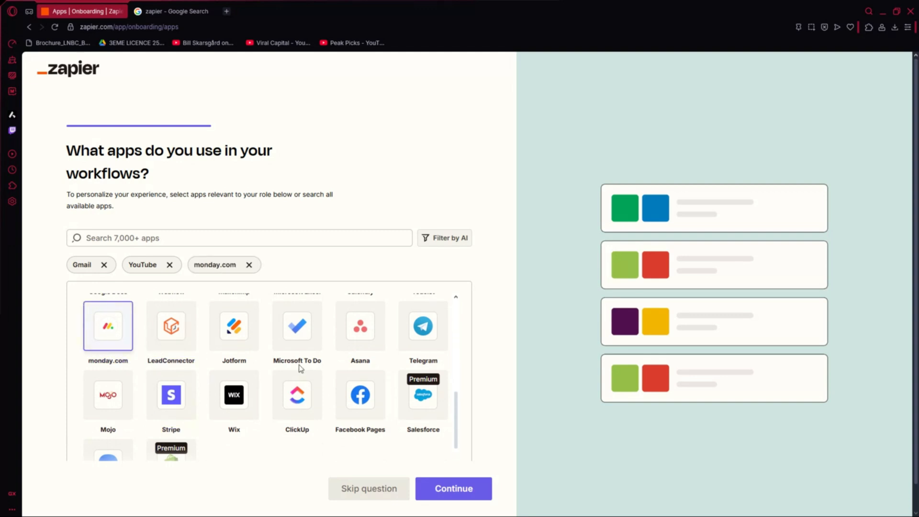
{"action": "left_click", "coordinate": [363, 397]}
{"action": "scroll", "coordinate": [416, 412], "scroll_direction": "up", "scroll_amount": 2}
{"action": "left_click", "coordinate": [423, 419]}
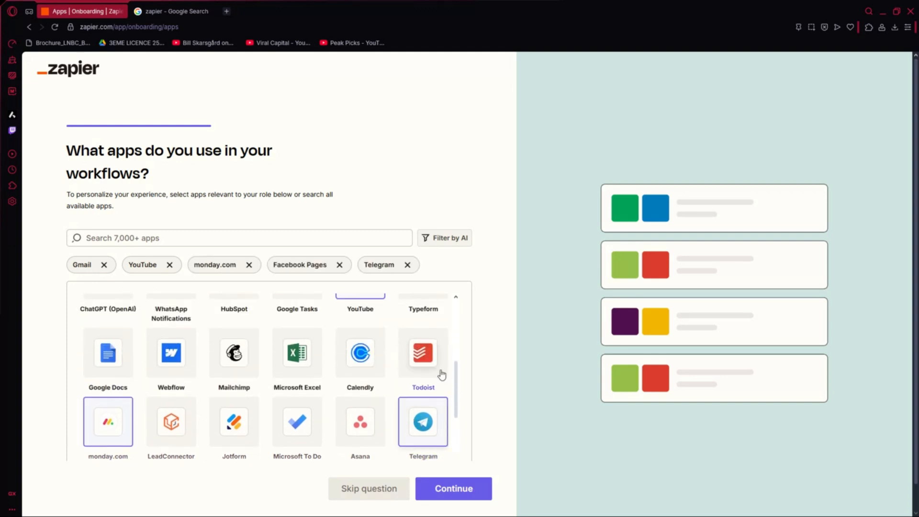
{"action": "left_click", "coordinate": [471, 491]}
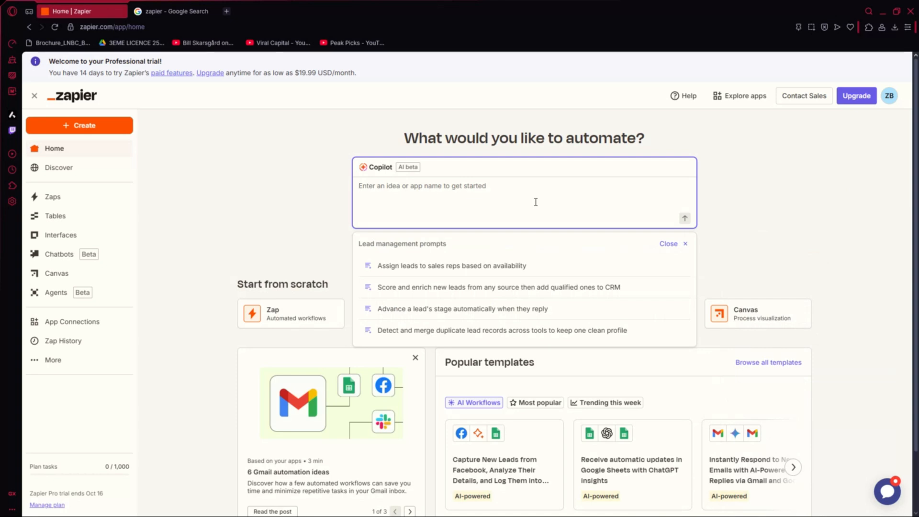
- Ask Copilot to post files added to Google Drive on Facebook, Instagram, X, YouTube and Snapchat, using the file name as the caption
{"action": "type", "text": "post a so"}
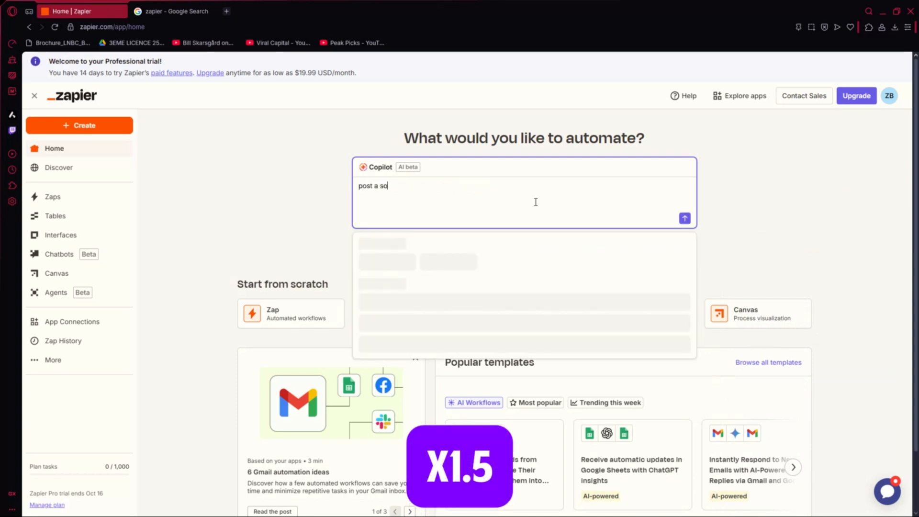
{"action": "type", "text": "cial media file from the goo"}
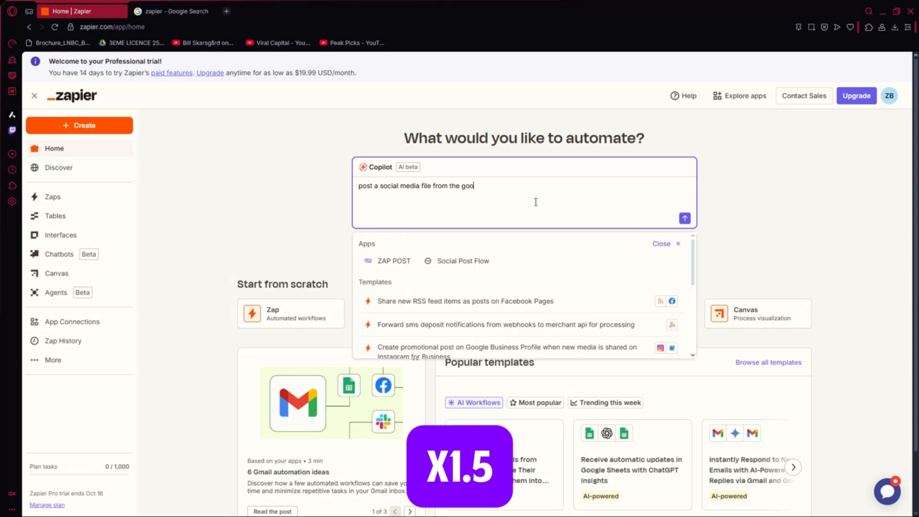
{"action": "type", "text": "gle drive that i will add, and"}
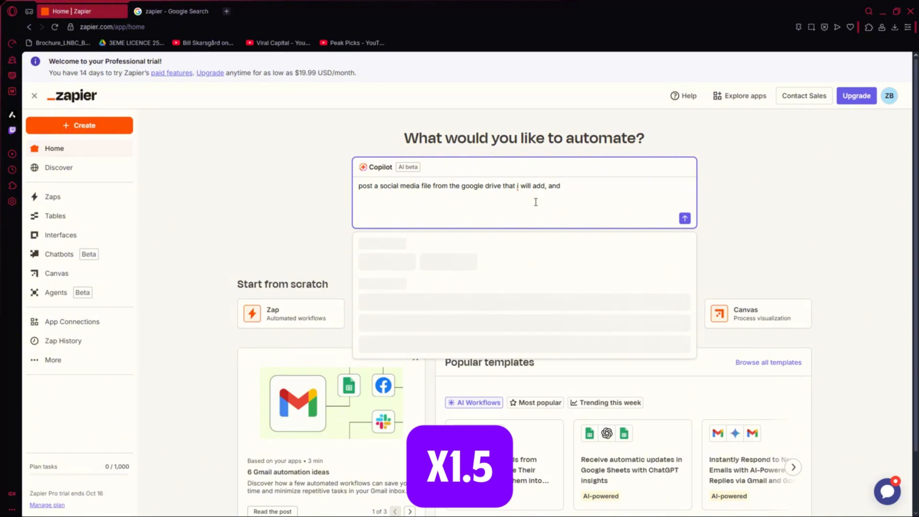
{"action": "type", "text": " add the caption as "}
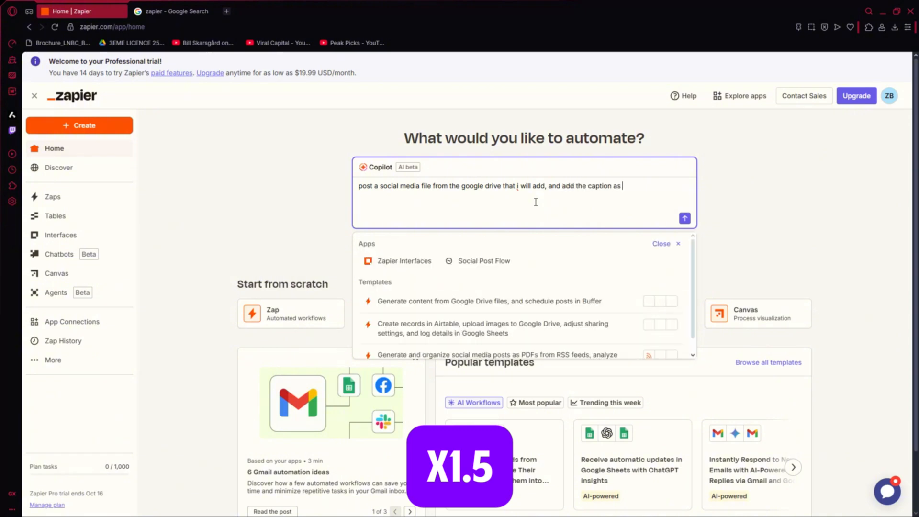
{"action": "type", "text": "the file "}
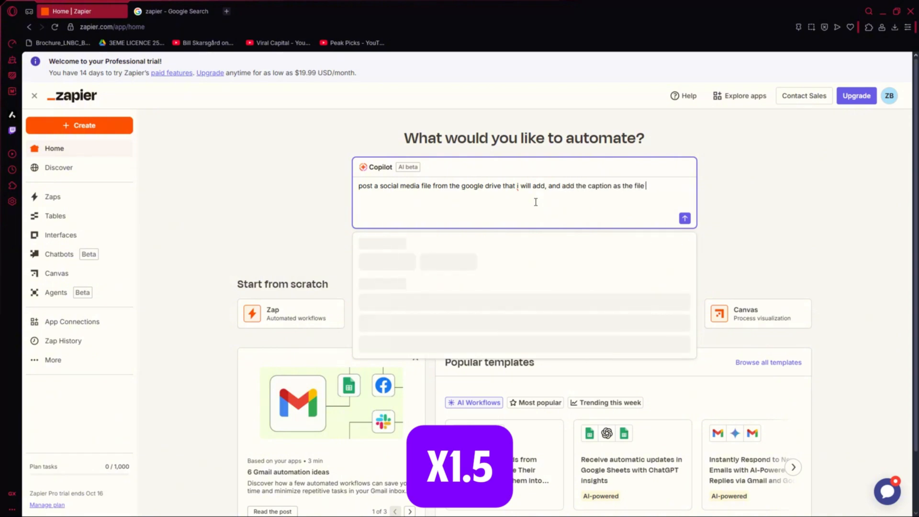
{"action": "type", "text": "deme, post on facebook, instagr"}
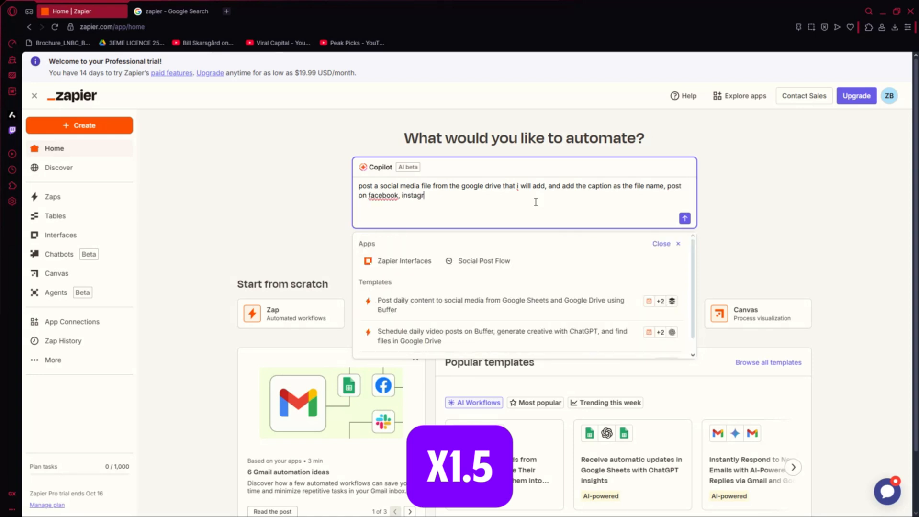
{"action": "type", "text": "am, x, youtub"}
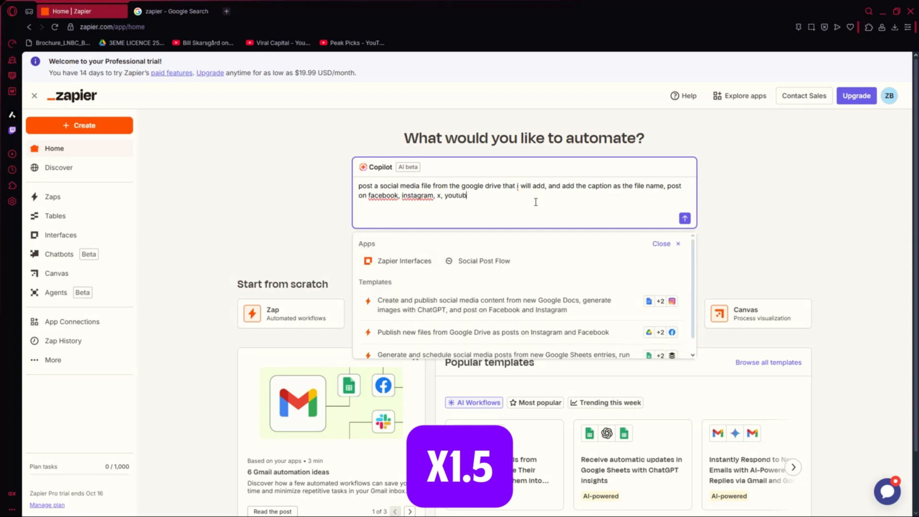
{"action": "type", "text": "e, and snapchat"}
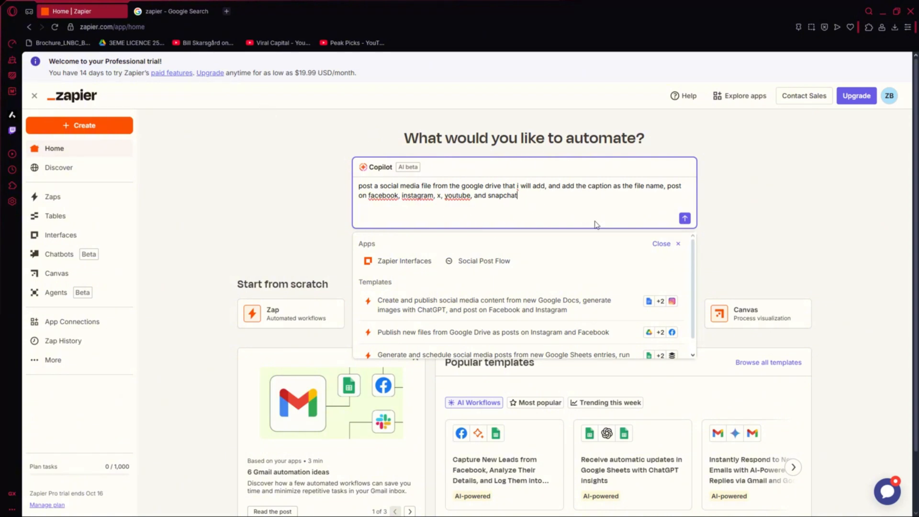
{"action": "scroll", "coordinate": [563, 272], "scroll_direction": "down", "scroll_amount": 1}
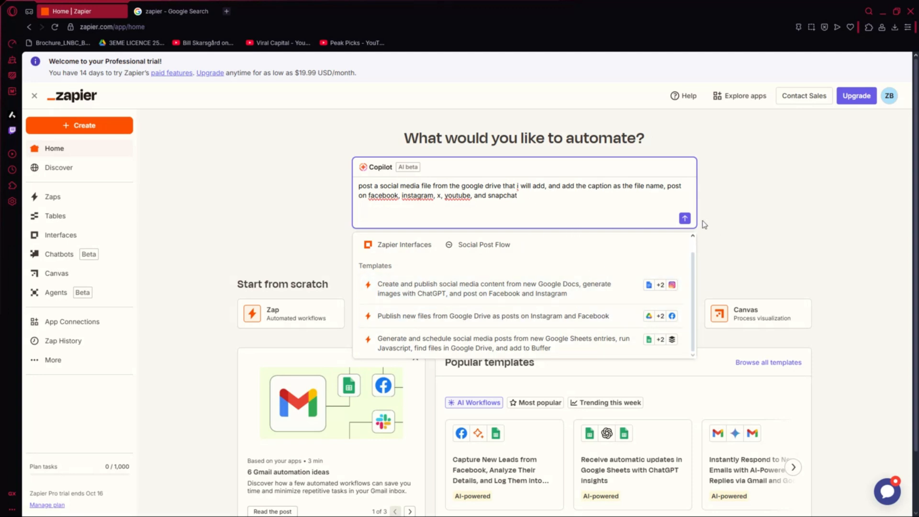
{"action": "left_click", "coordinate": [685, 219]}
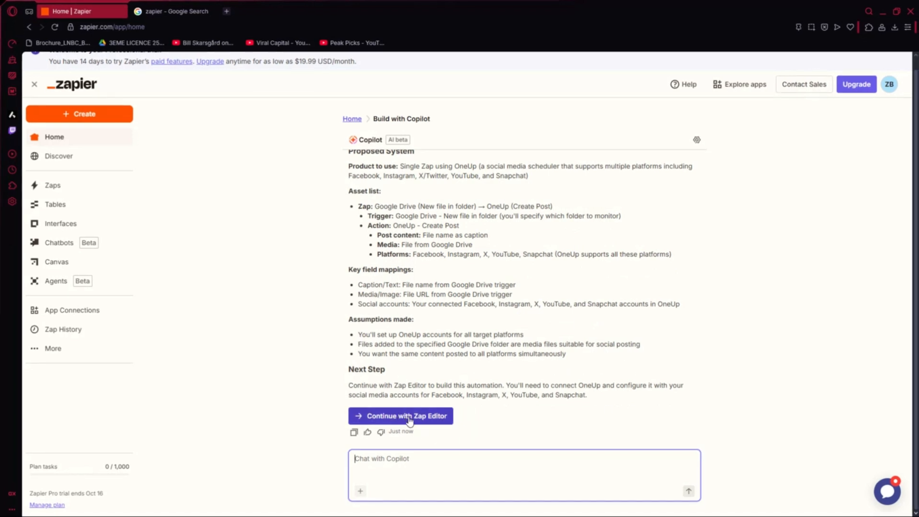
- Review Copilot's proposed system and continue building the automation in the Zap Editor
{"action": "scroll", "coordinate": [454, 378], "scroll_direction": "up", "scroll_amount": 4}
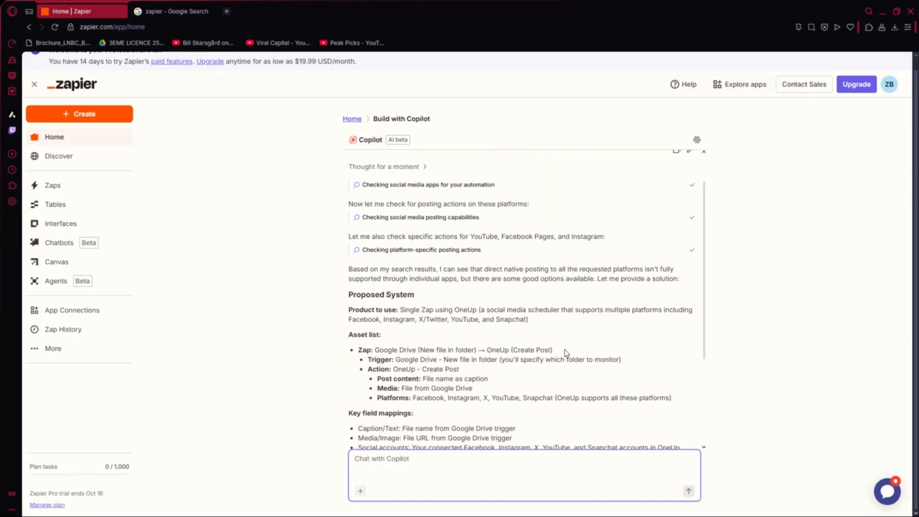
{"action": "scroll", "coordinate": [451, 281], "scroll_direction": "down", "scroll_amount": 4}
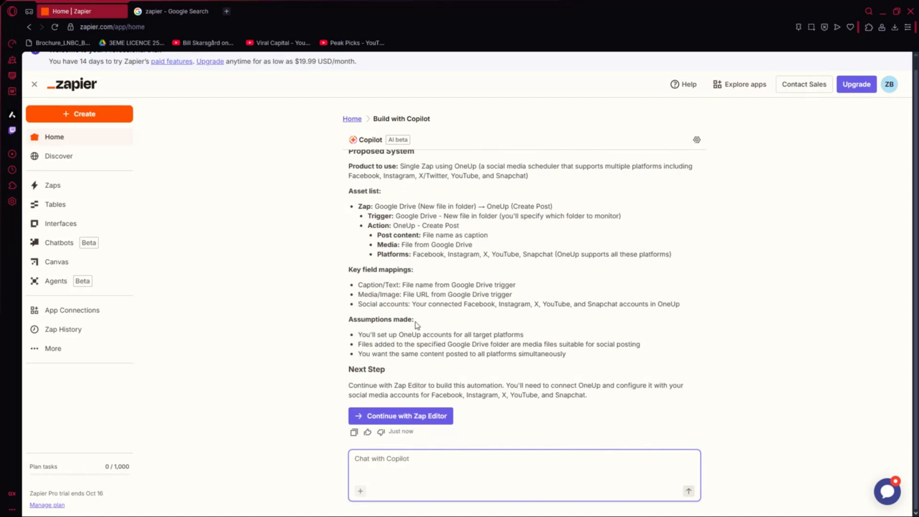
{"action": "scroll", "coordinate": [575, 259], "scroll_direction": "up", "scroll_amount": 3}
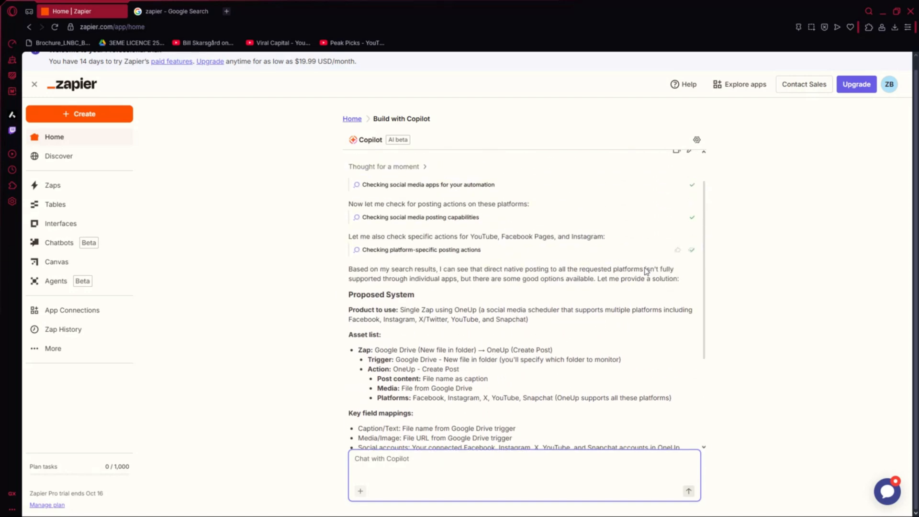
{"action": "scroll", "coordinate": [665, 272], "scroll_direction": "down", "scroll_amount": 3}
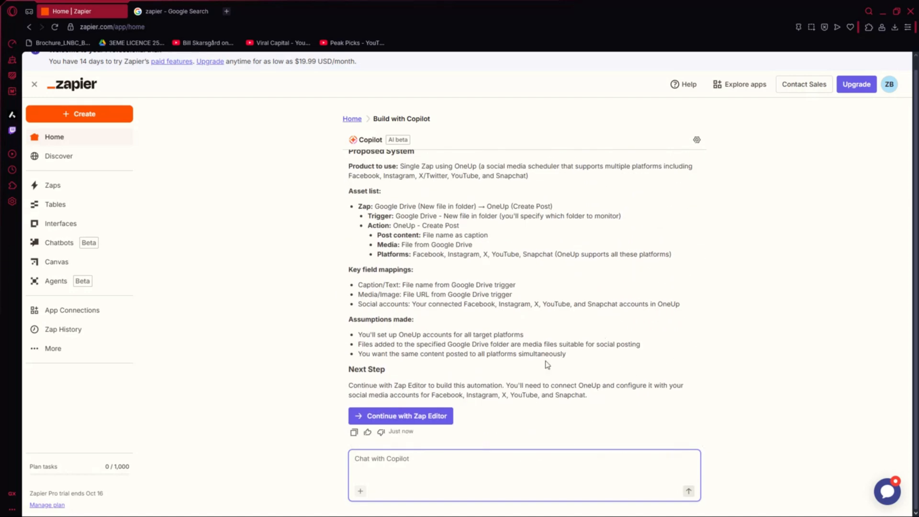
{"action": "left_click", "coordinate": [401, 417]}
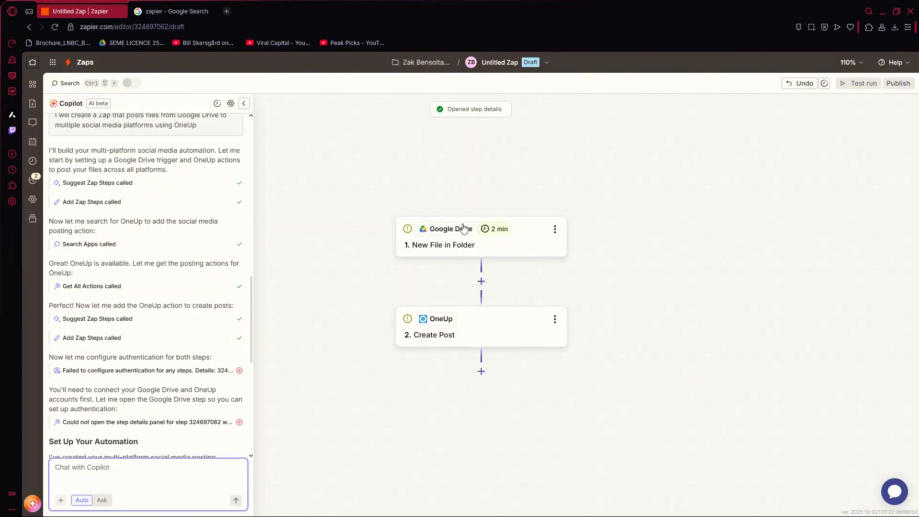
- Inspect the setup details of the Google Drive trigger and the OneUp Create Post action
{"action": "left_click", "coordinate": [427, 245]}
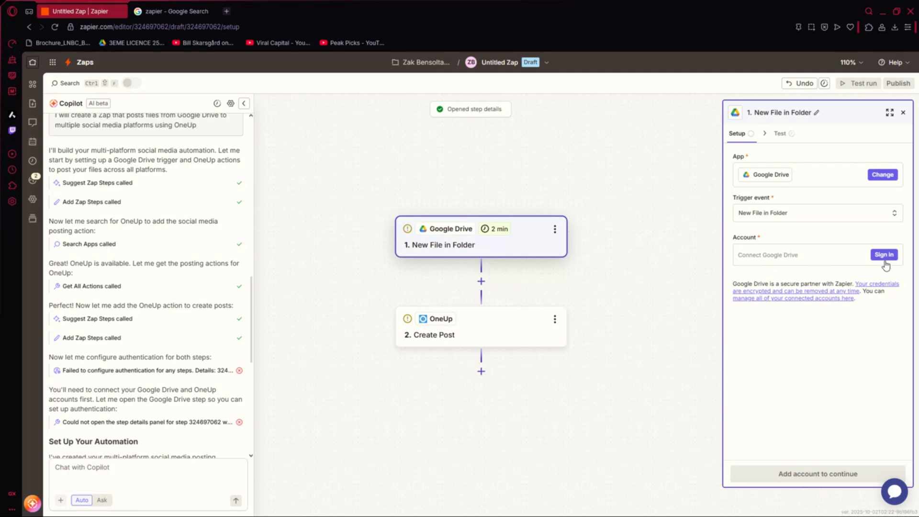
{"action": "left_click", "coordinate": [516, 322]}
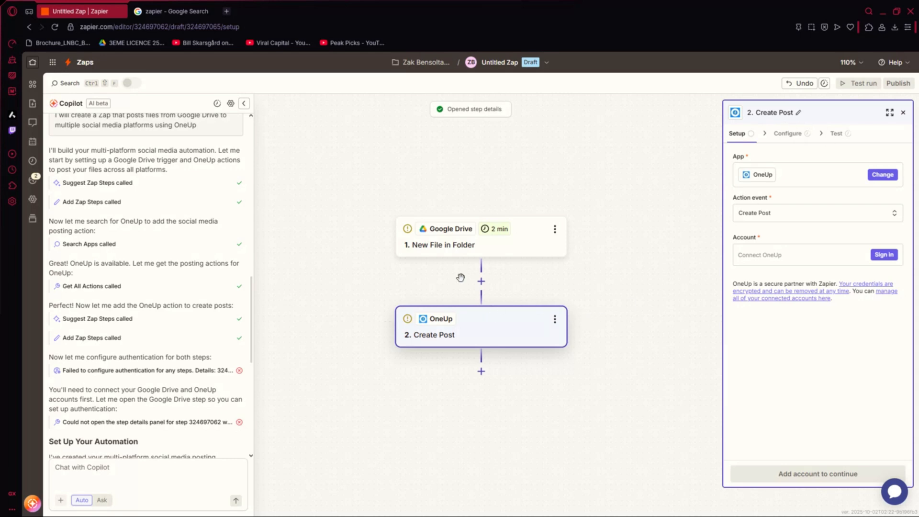
- Ask Copilot to replace the OneUp action with direct YouTube, Instagram for Business and Facebook Pages posting steps
{"action": "left_click", "coordinate": [155, 484]}
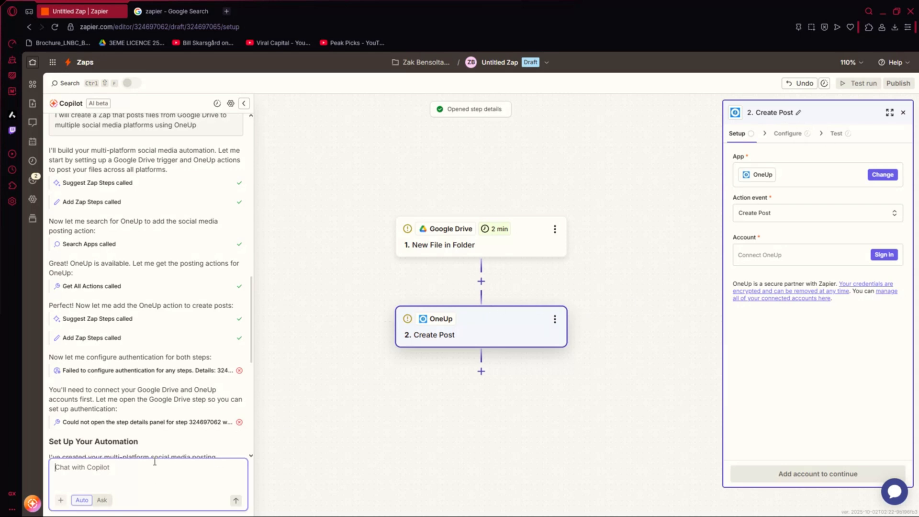
{"action": "type", "text": "r"}
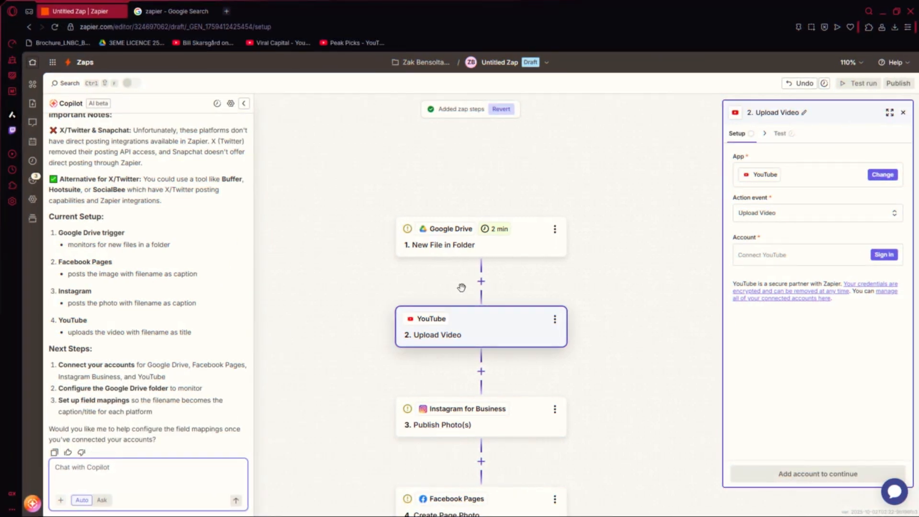
- Inspect the event and account connection settings of the Google Drive trigger and the YouTube, Instagram for Business and Facebook Pages actions
{"action": "left_click", "coordinate": [447, 250]}
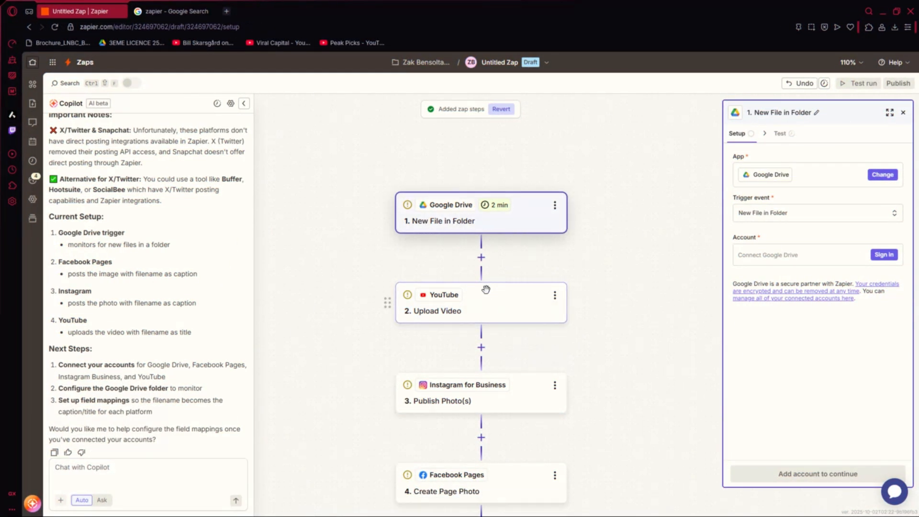
{"action": "left_click", "coordinate": [488, 292]}
{"action": "left_click", "coordinate": [500, 324]}
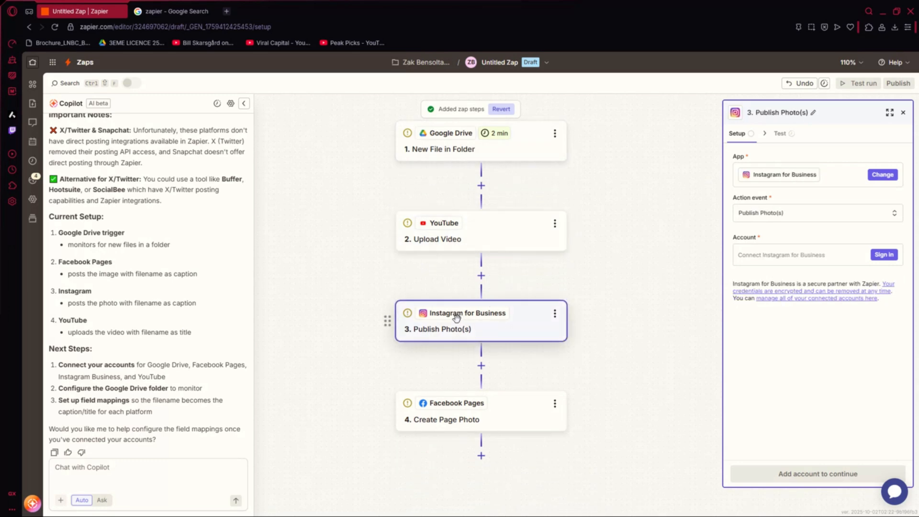
{"action": "left_click", "coordinate": [488, 407]}
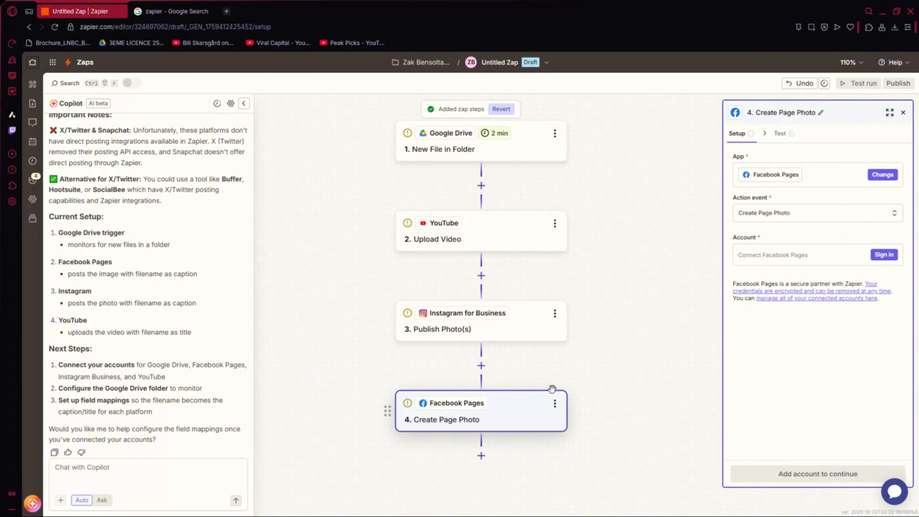
{"action": "left_click", "coordinate": [447, 329]}
{"action": "left_click", "coordinate": [481, 423]}
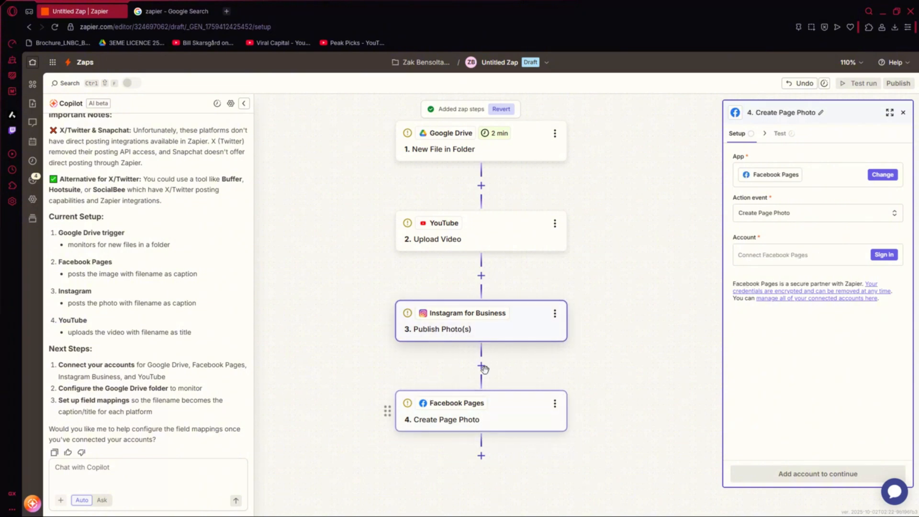
{"action": "left_click", "coordinate": [488, 328]}
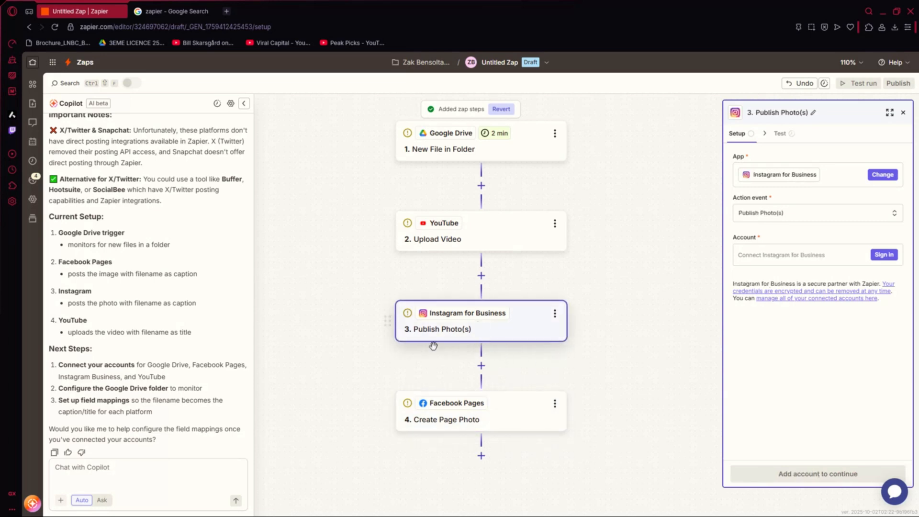
{"action": "scroll", "coordinate": [548, 189], "scroll_direction": "up", "scroll_amount": 1}
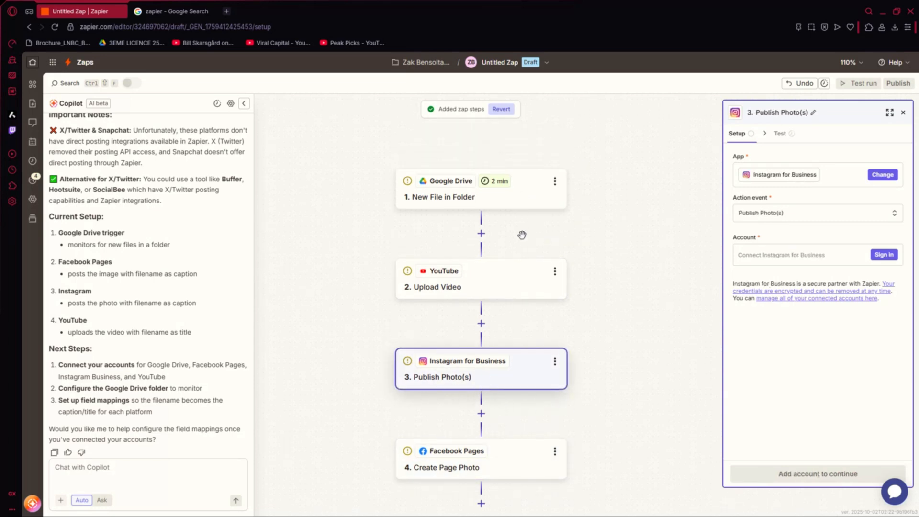
{"action": "left_click", "coordinate": [528, 200]}
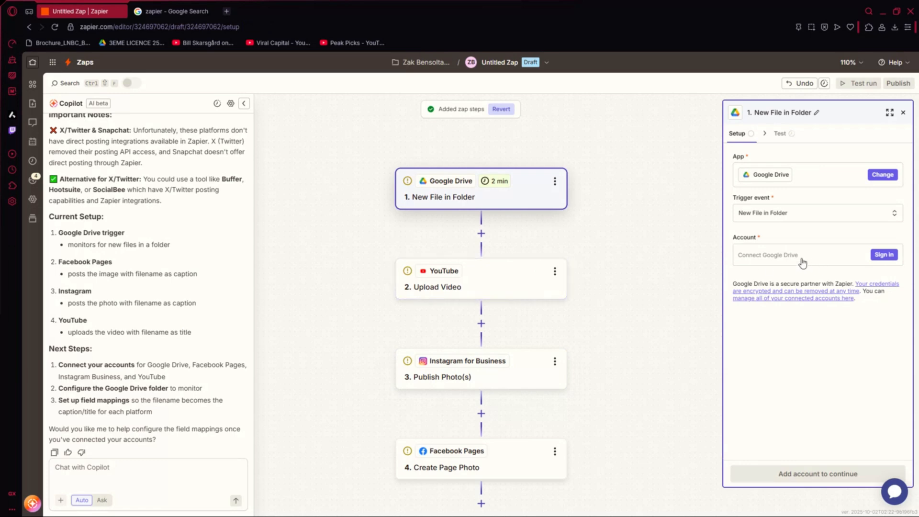
{"action": "left_click", "coordinate": [550, 292]}
{"action": "left_click", "coordinate": [531, 373]}
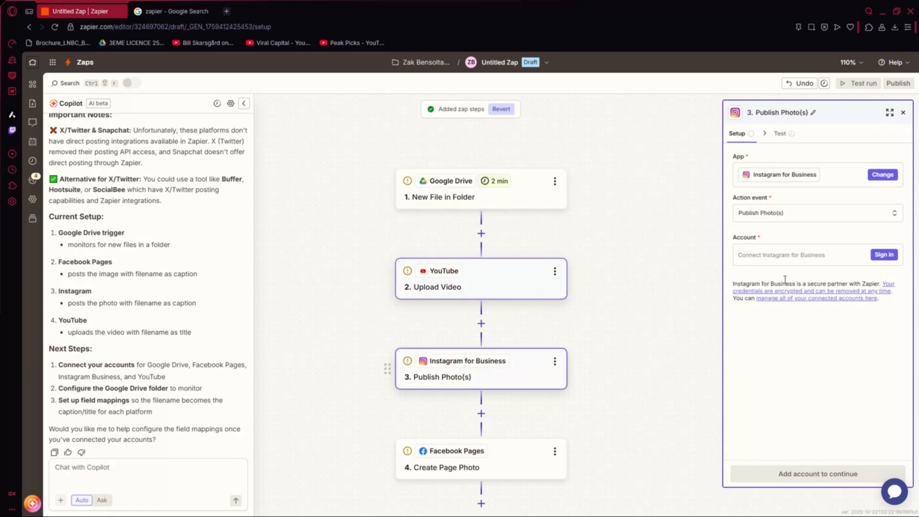
{"action": "left_click", "coordinate": [527, 456]}
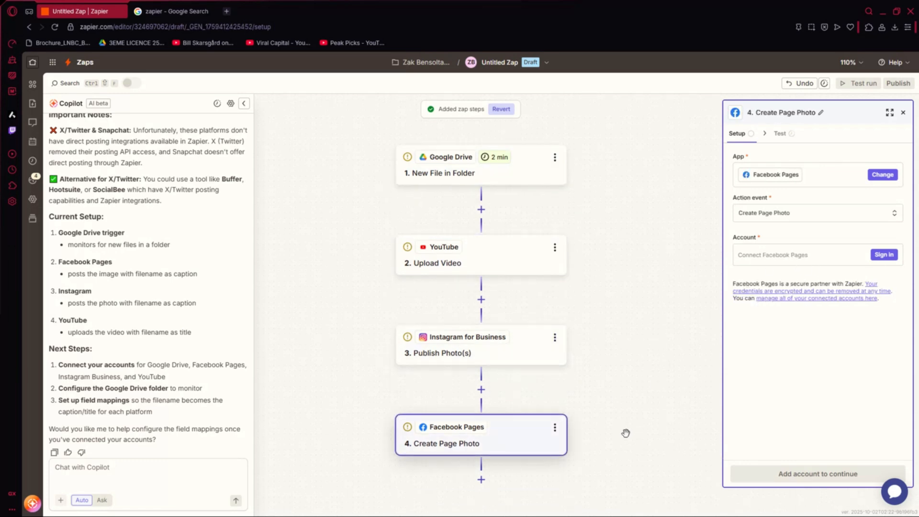
{"action": "scroll", "coordinate": [560, 371], "scroll_direction": "up", "scroll_amount": 3}
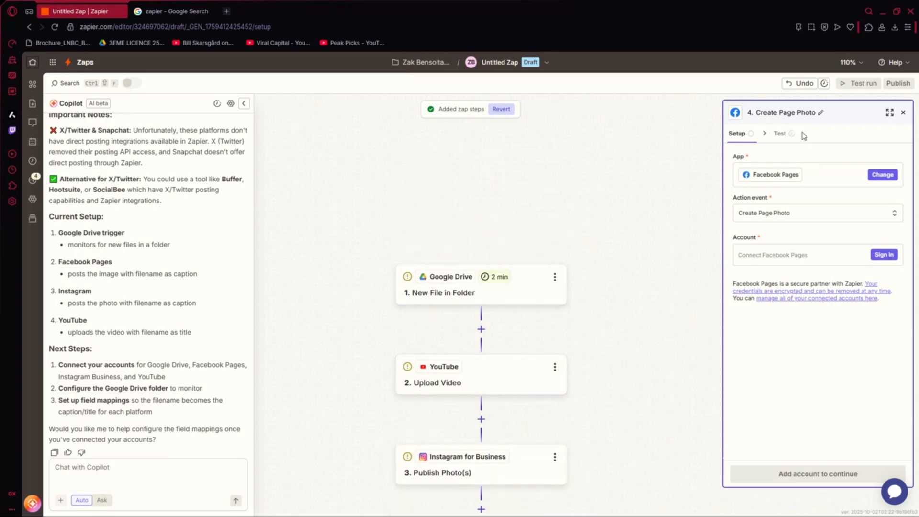